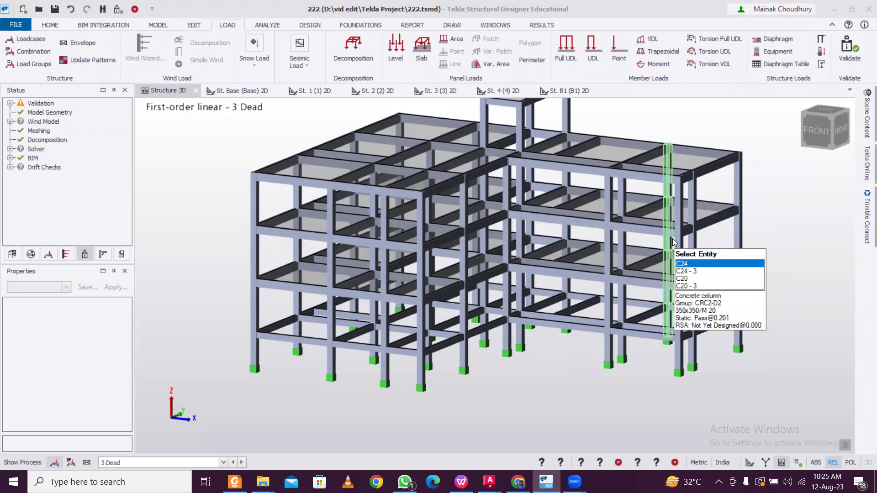
Apply a Full UDL member load of 11 kN/m in Global Z to a base-level edge beam under the Dead loadcase.
middle_drag(672, 239, 666, 268)
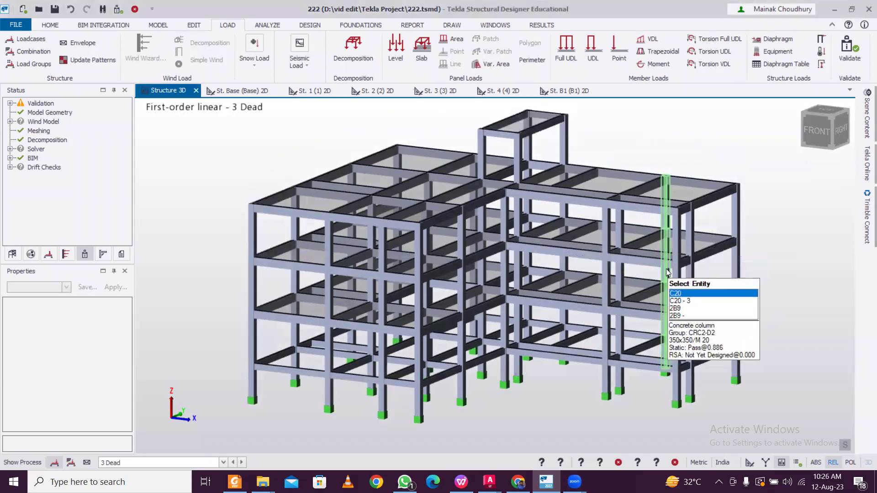
scroll(633, 265, down, 1)
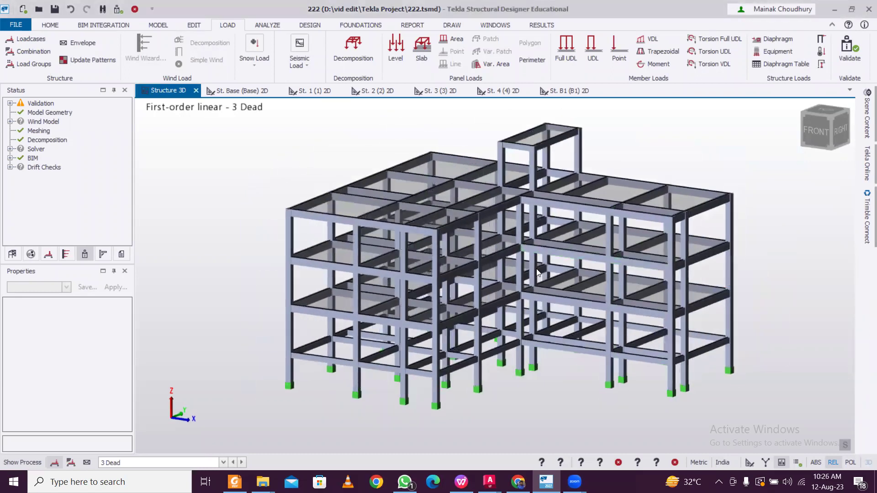
right_drag(610, 247, 675, 263)
shift+middle_drag(675, 263, 680, 297)
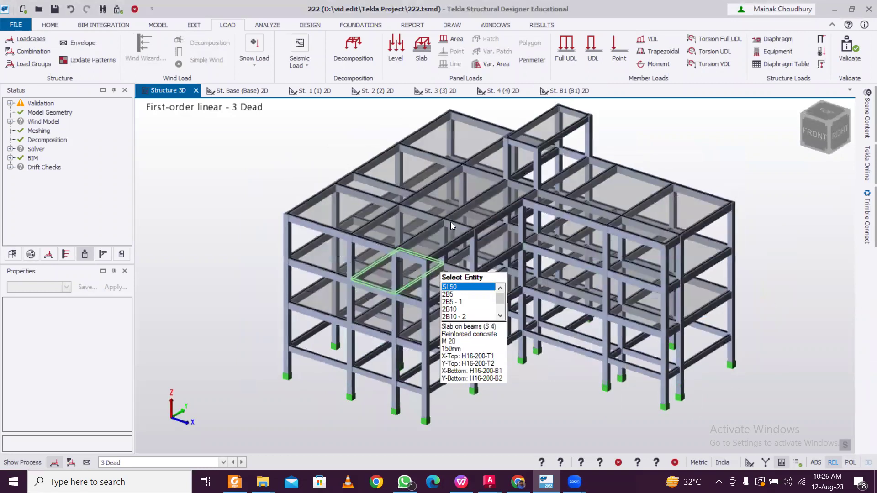
right_drag(450, 223, 302, 338)
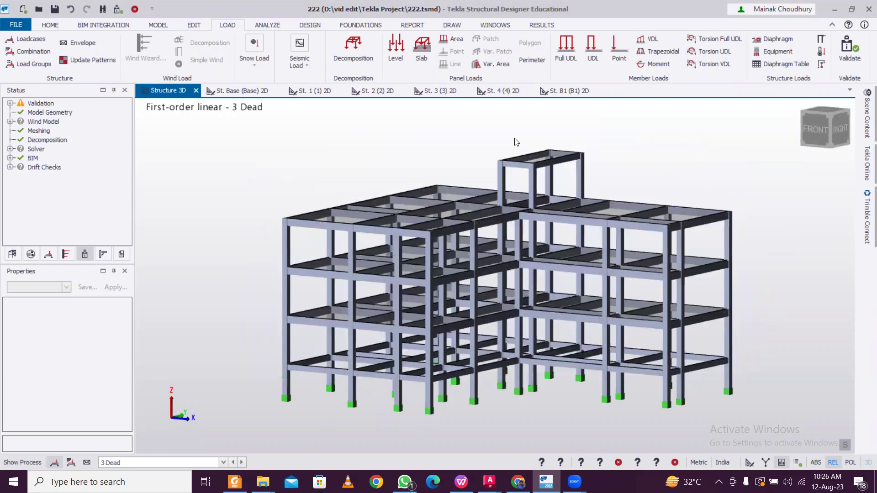
click(573, 48)
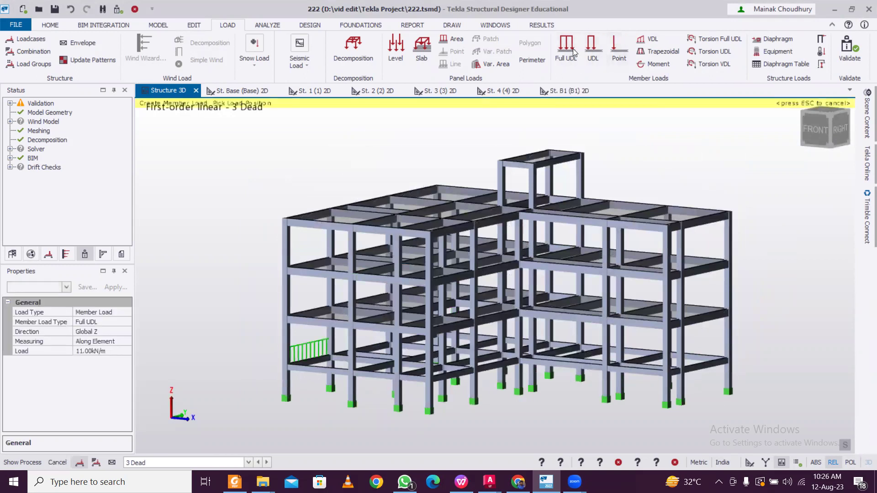
click(320, 361)
right_drag(213, 268, 177, 332)
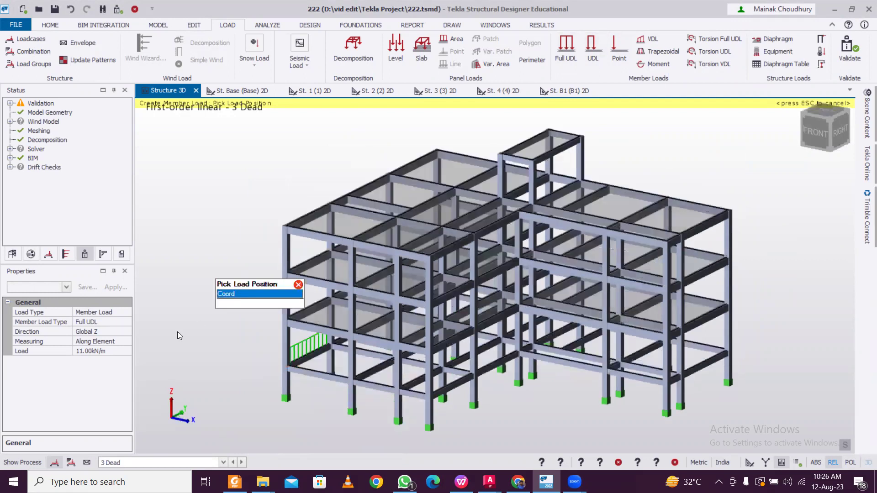
middle_drag(189, 335, 204, 315)
key(Escape)
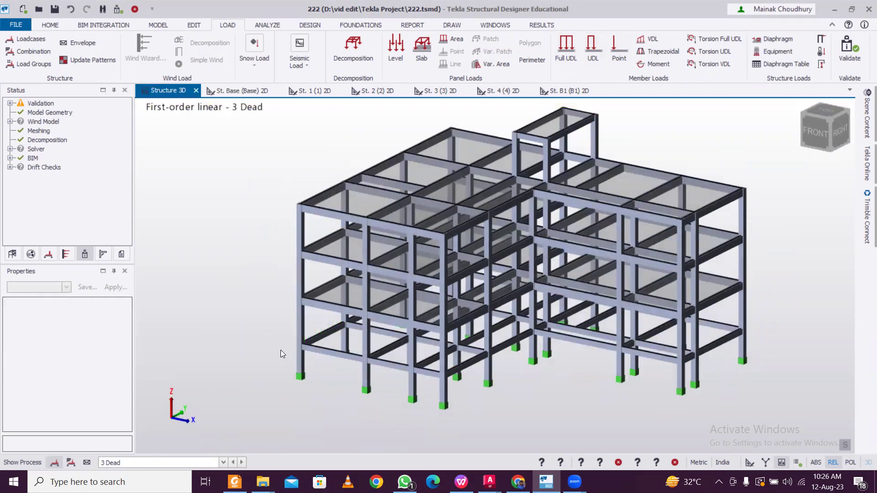
Copy the 11 kN/m member load from the base-level edge beam to all the other beams at base level.
middle_drag(268, 374, 299, 368)
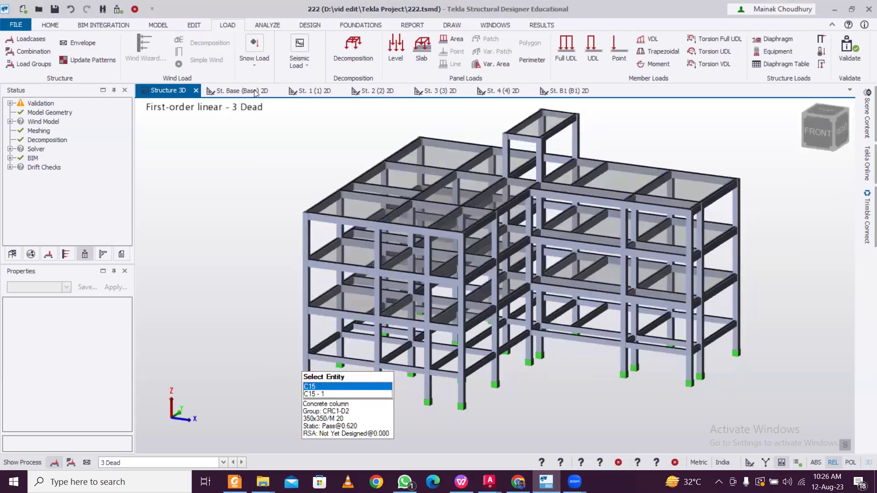
click(199, 27)
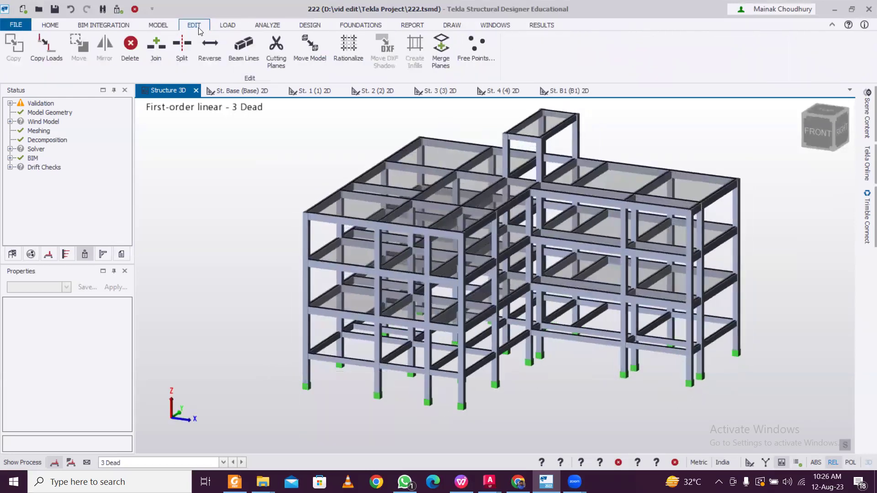
click(50, 50)
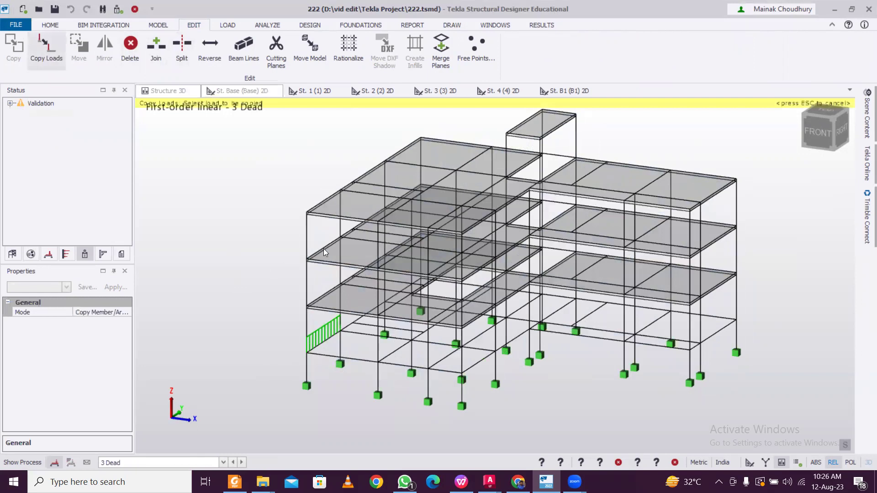
middle_drag(314, 333, 282, 331)
click(325, 328)
key(Return)
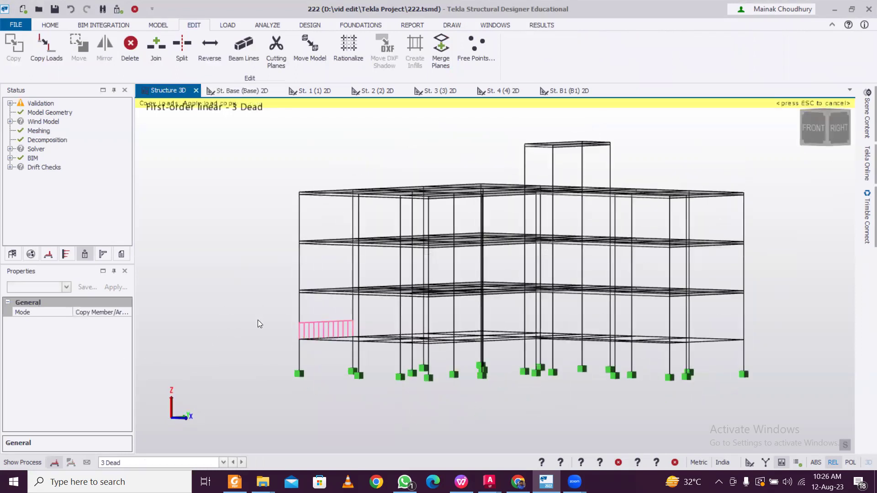
drag(255, 318, 832, 362)
Copy the same 11 kN/m load to all beams of the two floor levels above the base, and end load copying.
drag(246, 261, 786, 298)
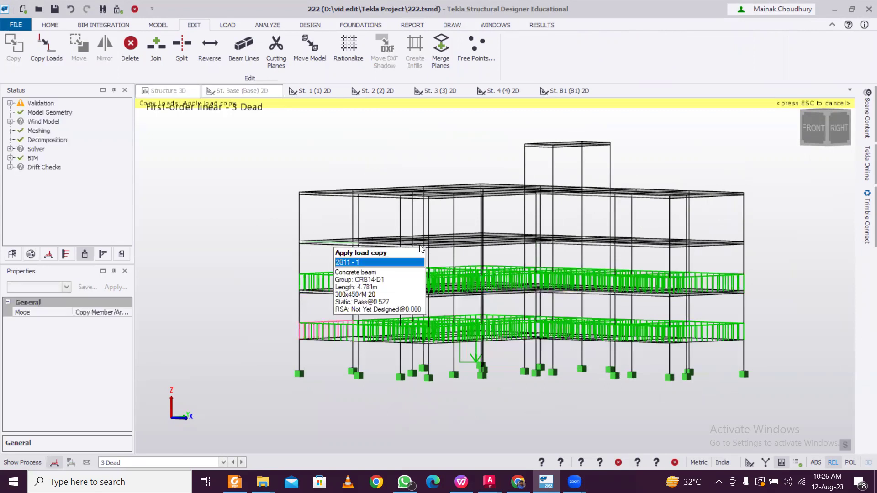
drag(255, 218, 774, 262)
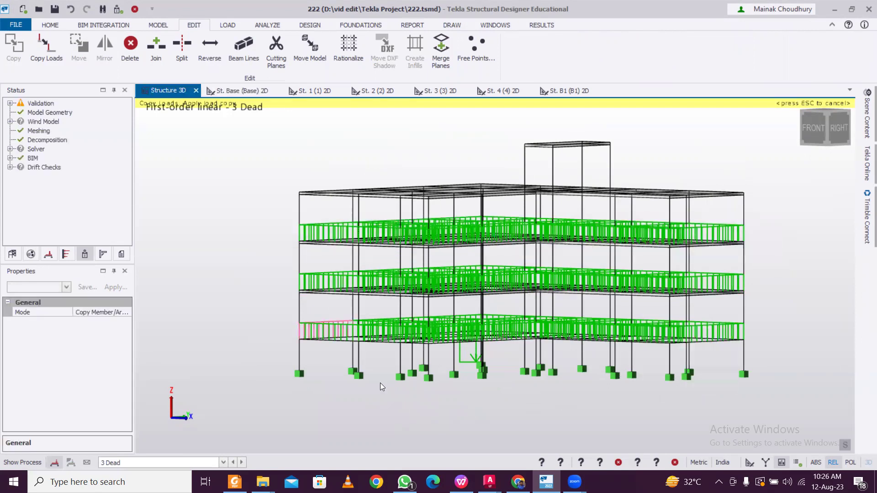
right_drag(297, 382, 297, 383)
middle_drag(334, 355, 339, 313)
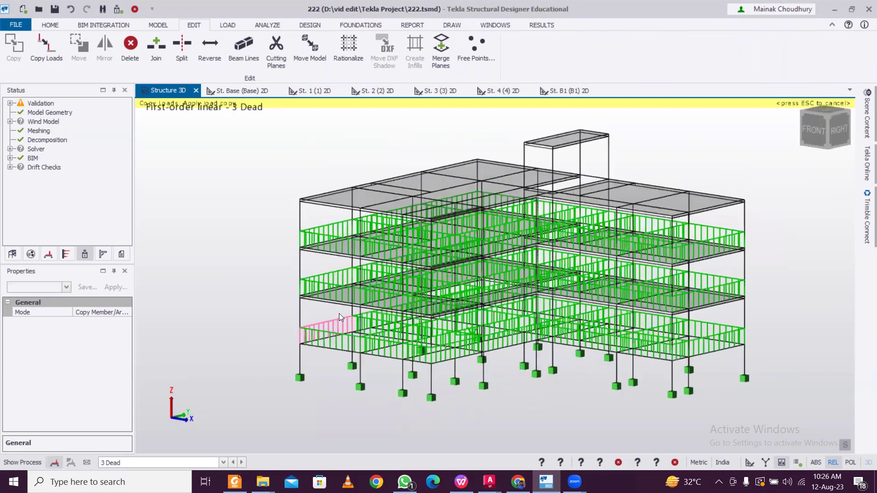
click(330, 322)
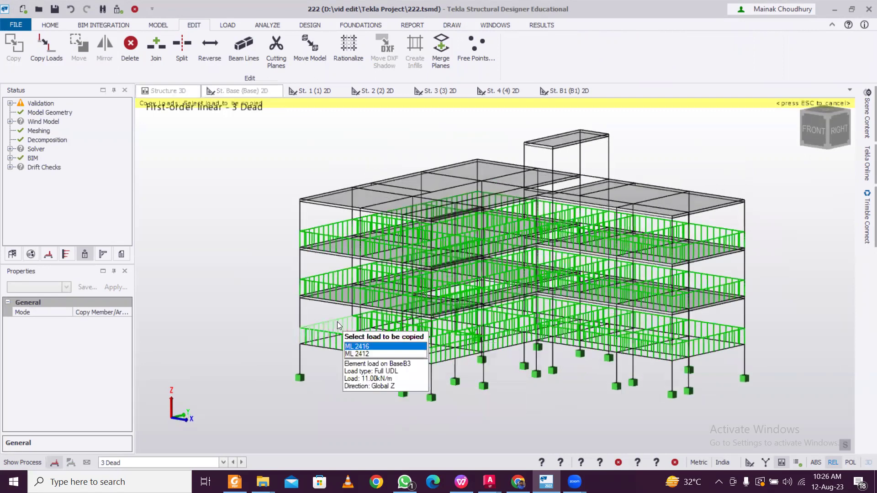
key(Escape)
key(Escape)
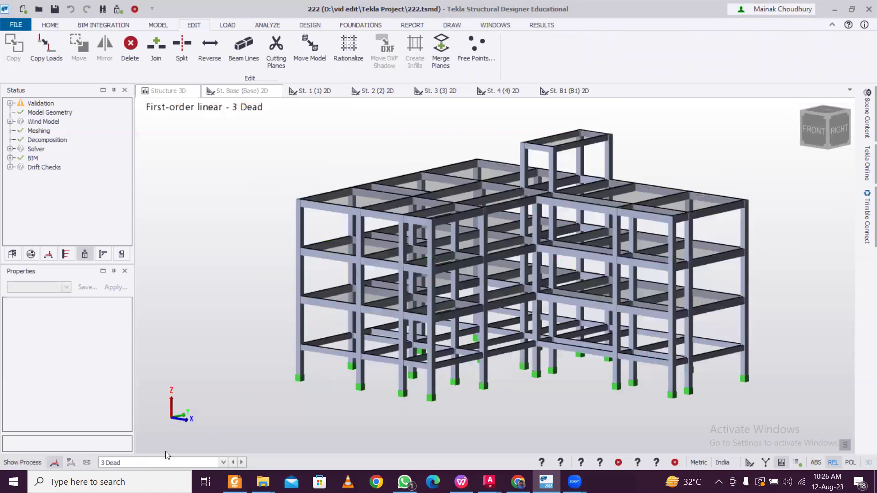
Switch the displayed loadcase to 4 Services and return it to 3 Dead.
click(171, 464)
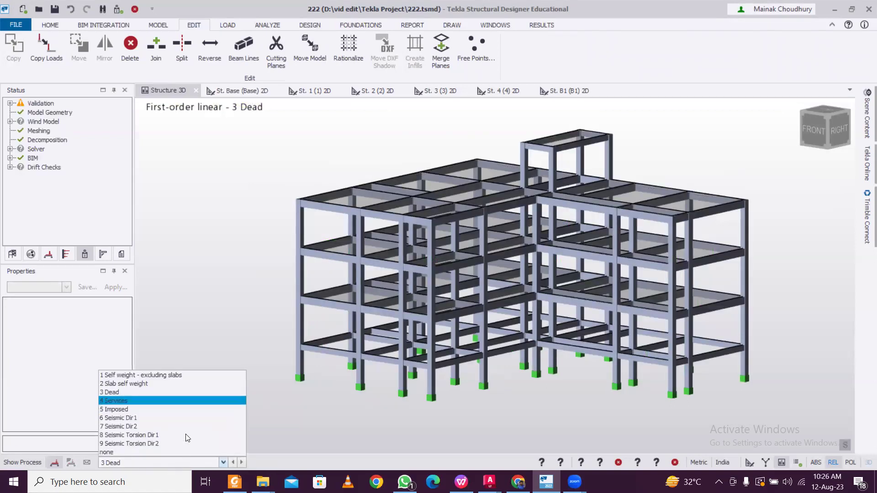
click(178, 401)
click(178, 463)
key(Up)
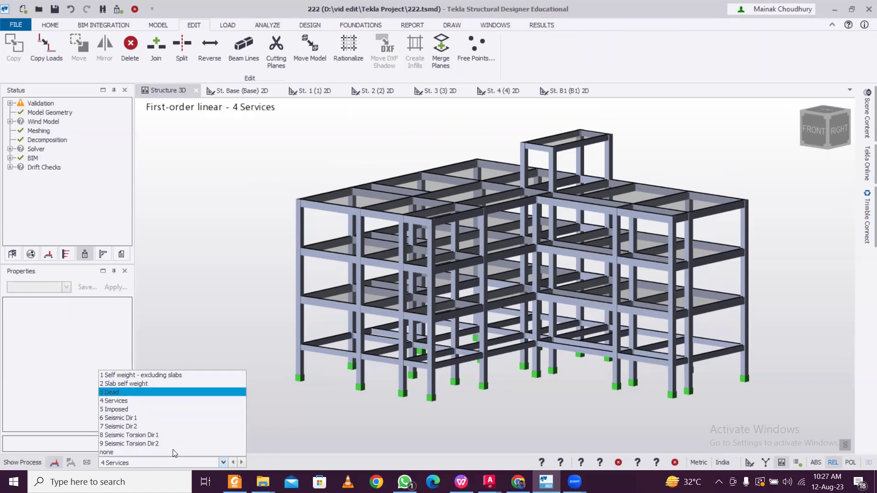
key(Return)
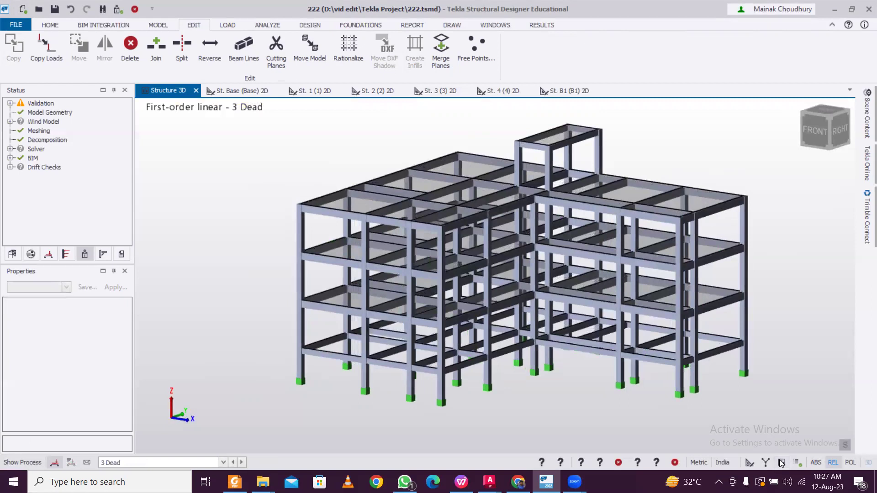
Change the 3D results view to the structural view and inspect the copied load on the base-level edge beam.
click(753, 463)
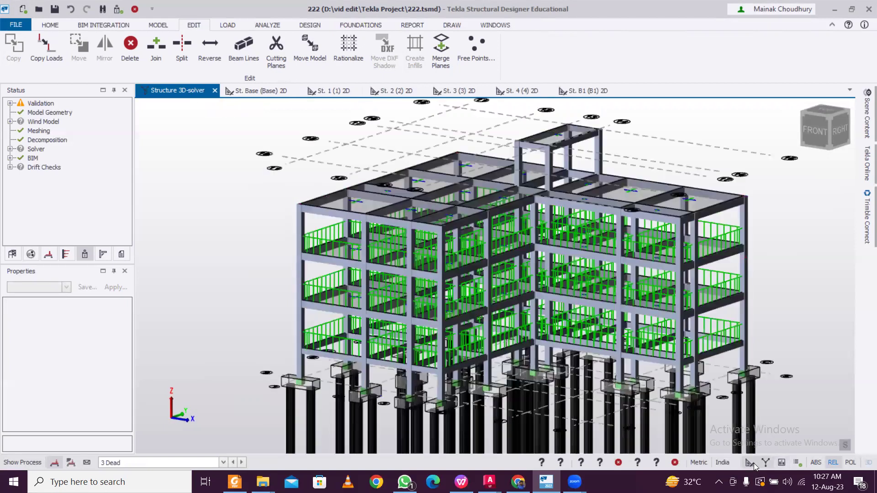
click(753, 464)
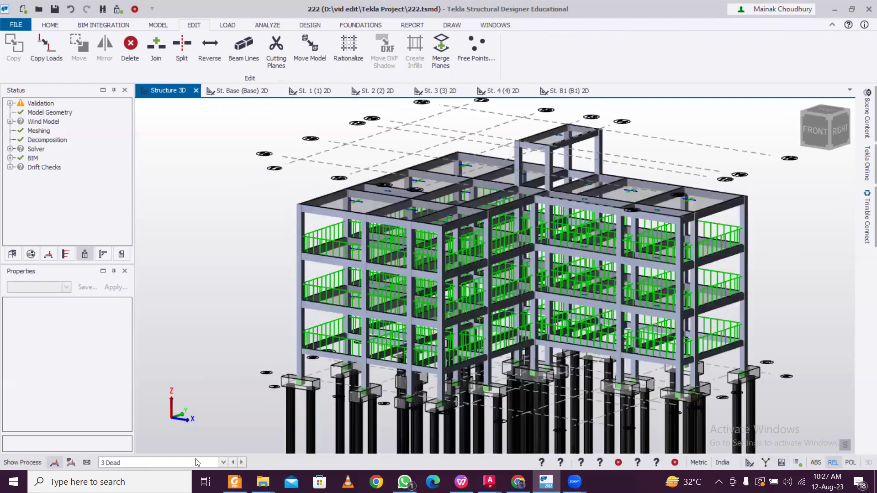
mouse_move(337, 323)
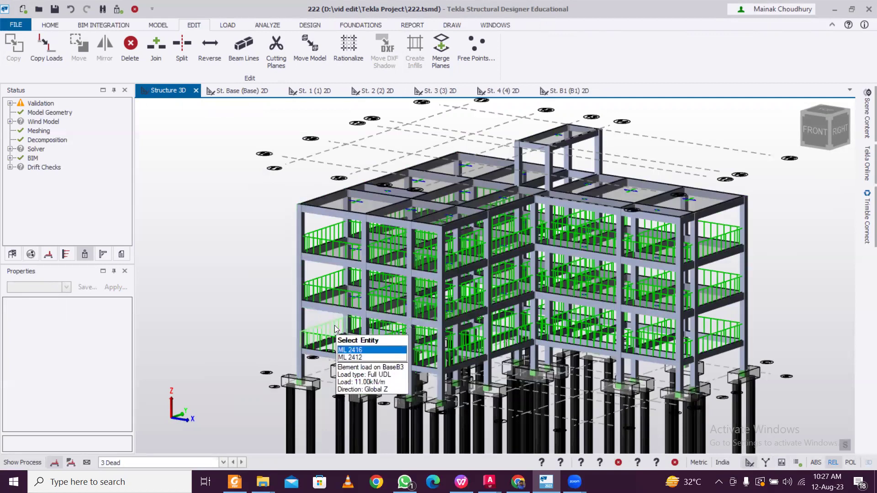
mouse_move(296, 324)
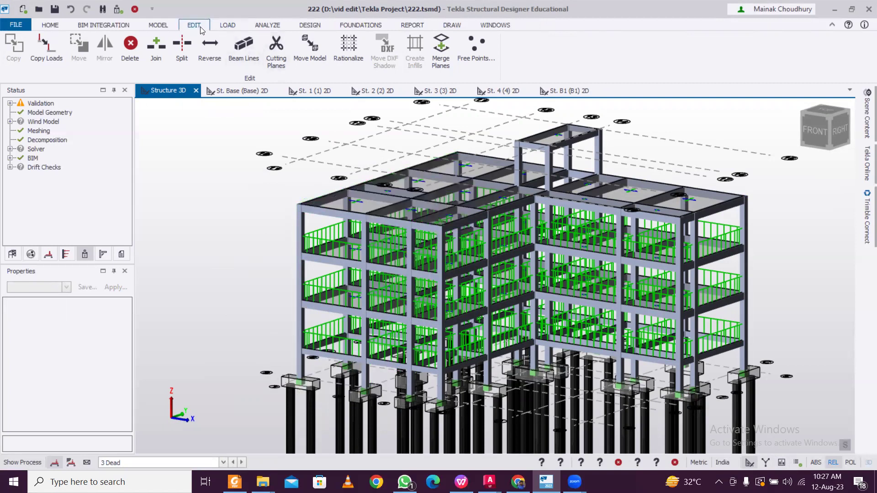
Apply a Full UDL member load of 3 kN/m in Global Z to an edge beam at main roof level.
click(227, 26)
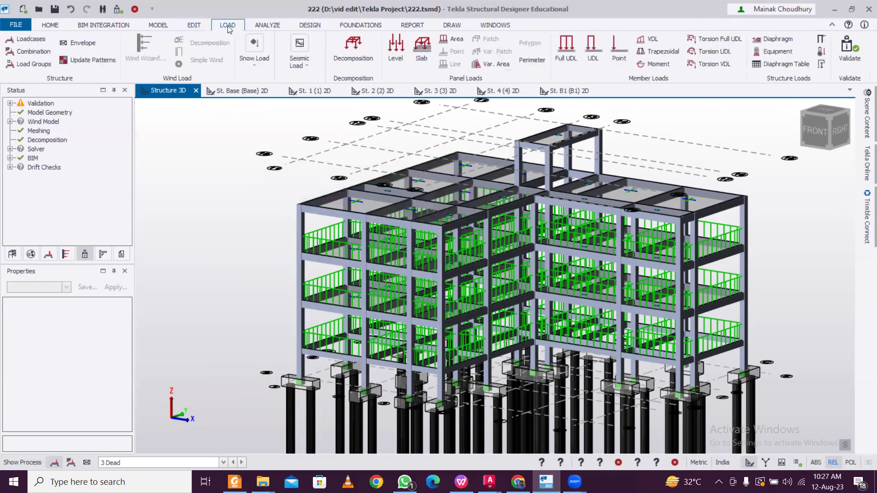
click(569, 53)
click(100, 352)
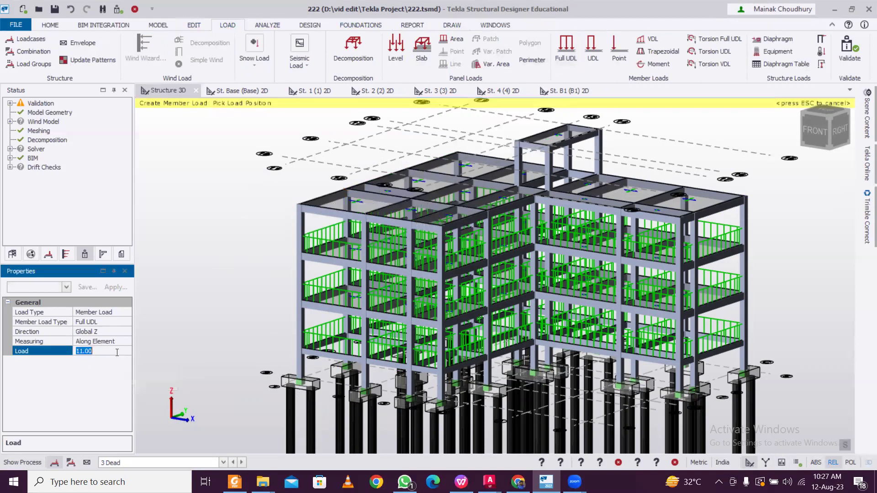
text(3)
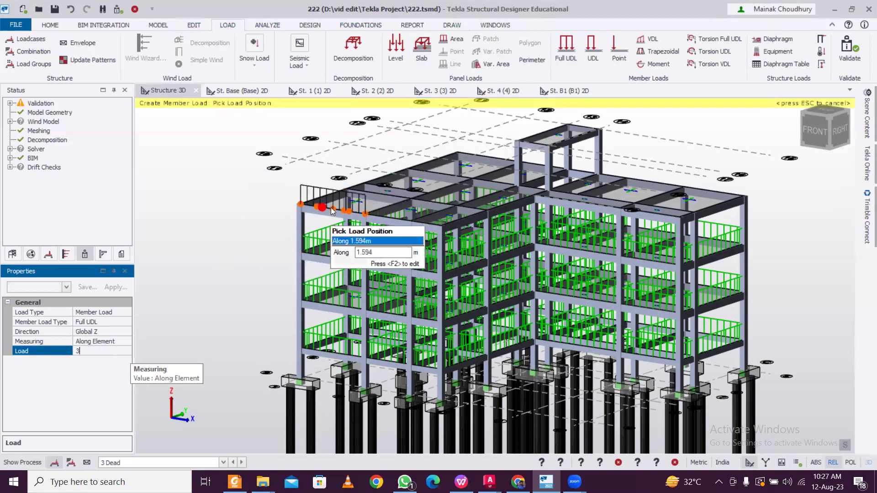
click(328, 188)
key(Escape)
right_drag(173, 209, 245, 207)
middle_drag(214, 218, 202, 36)
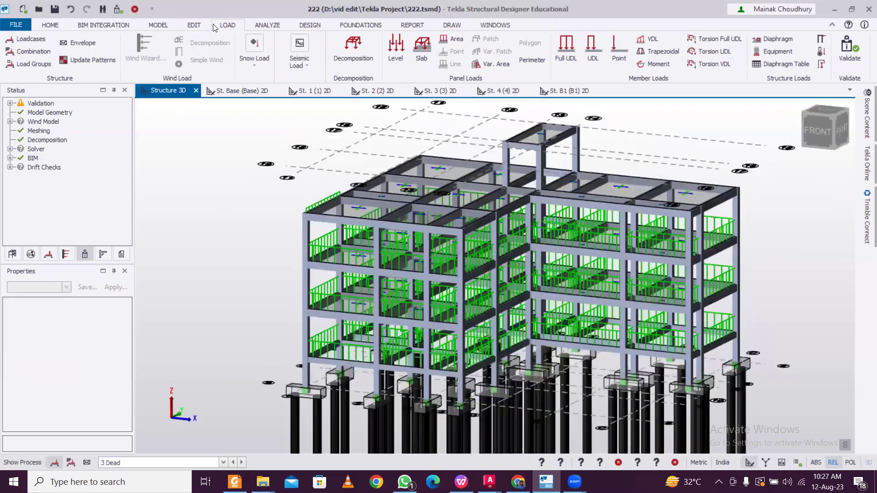
Copy the 3 kN/m roof load in Copy Member/Area Load mode to the remaining beams on that side and along the rear roof edge.
click(204, 26)
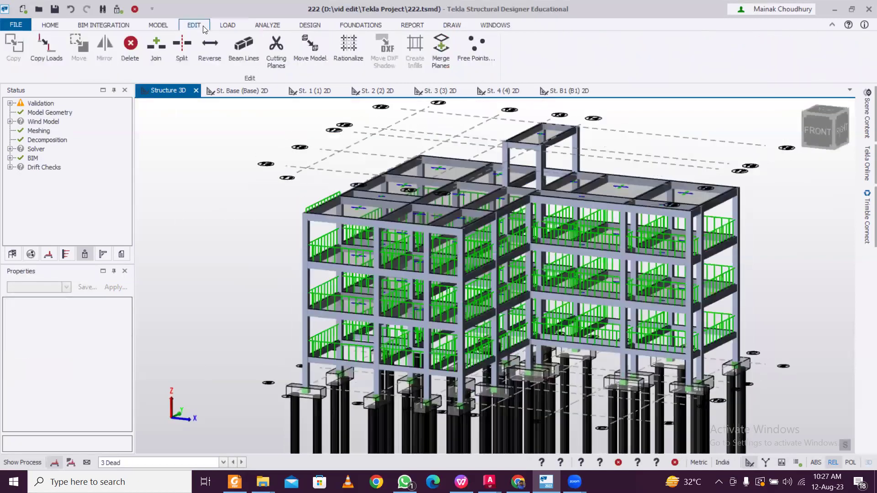
click(45, 48)
click(127, 312)
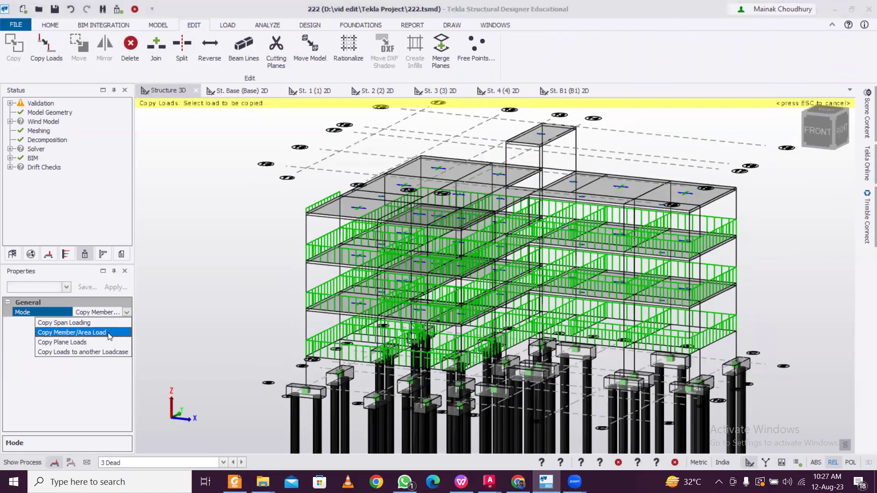
click(110, 334)
click(329, 202)
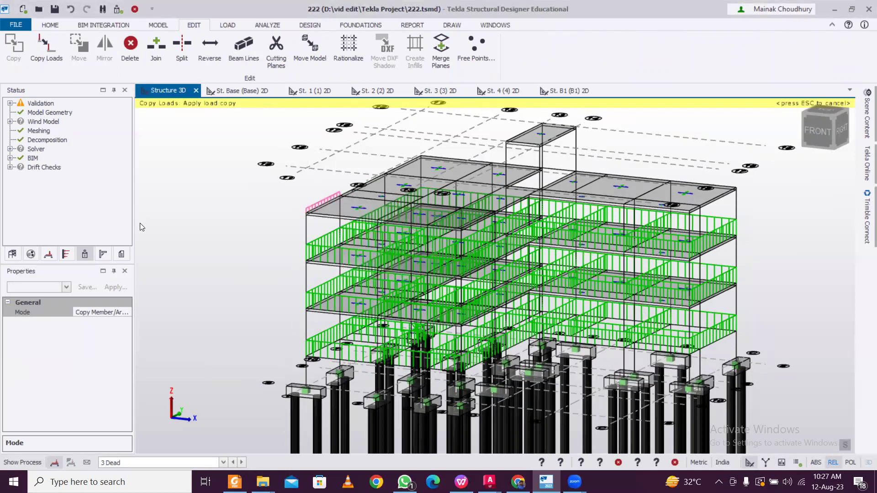
right_drag(141, 223, 213, 216)
middle_drag(206, 214, 226, 204)
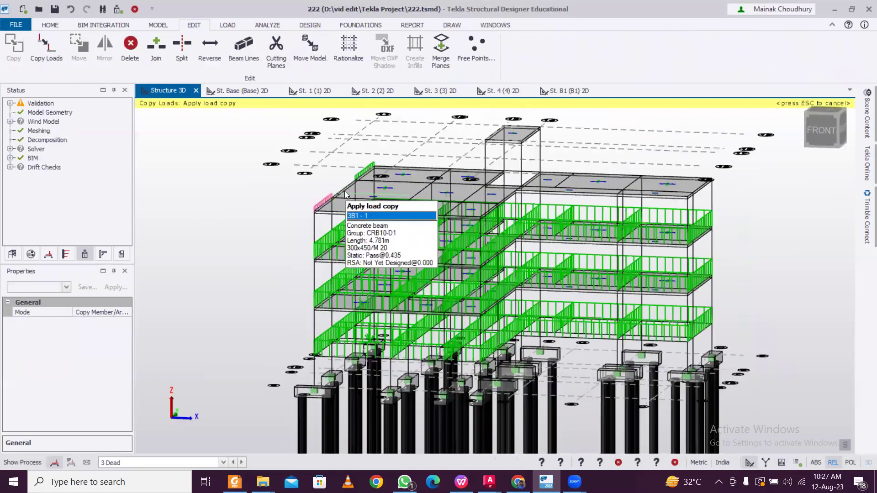
click(394, 174)
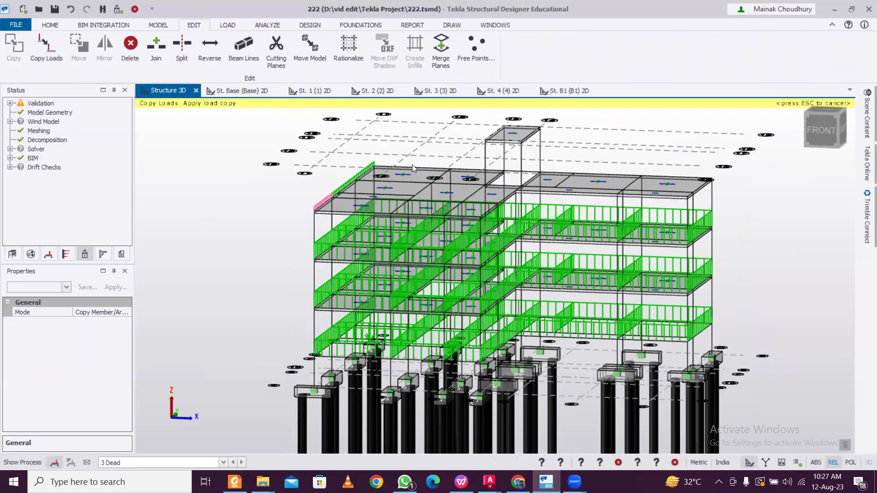
click(473, 169)
click(741, 183)
Copy the 3 kN/m parapet load to the end and long rear edge beams of the wing at main roof level.
right_drag(745, 187, 130, 169)
shift+middle_drag(283, 215, 258, 214)
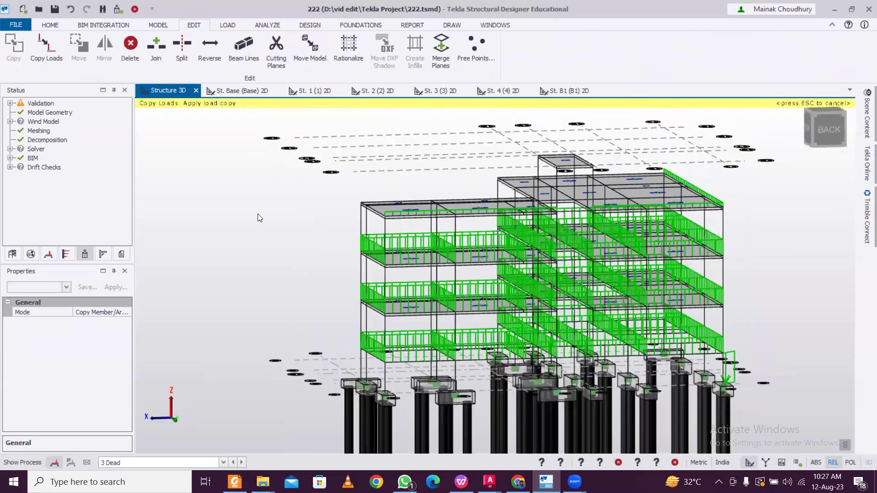
right_drag(323, 193, 344, 187)
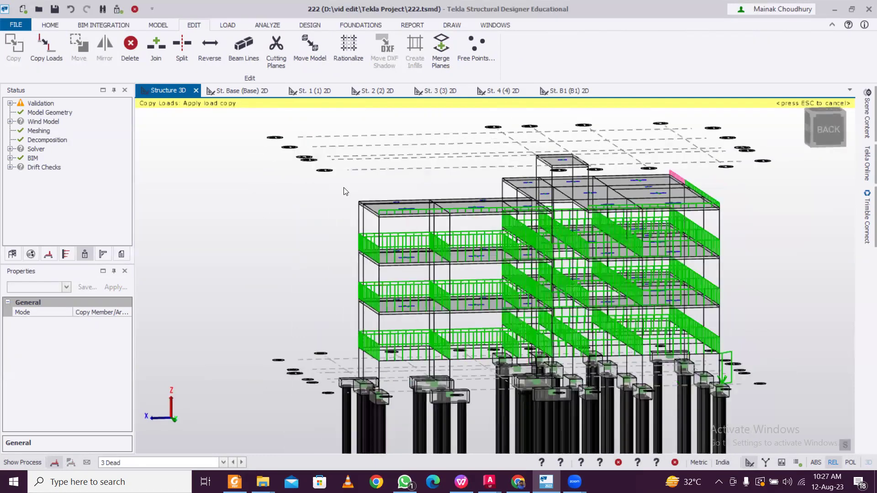
shift+middle_drag(392, 224, 298, 233)
shift+middle_drag(231, 227, 310, 229)
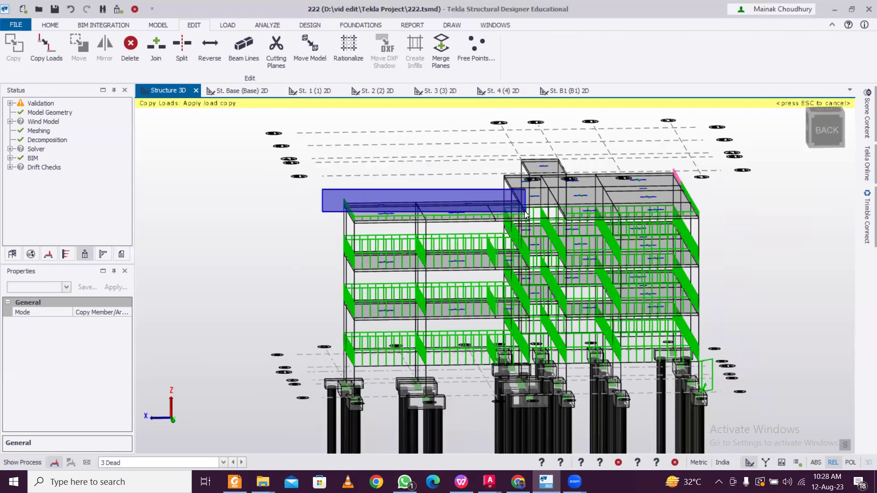
shift+middle_drag(525, 214, 394, 212)
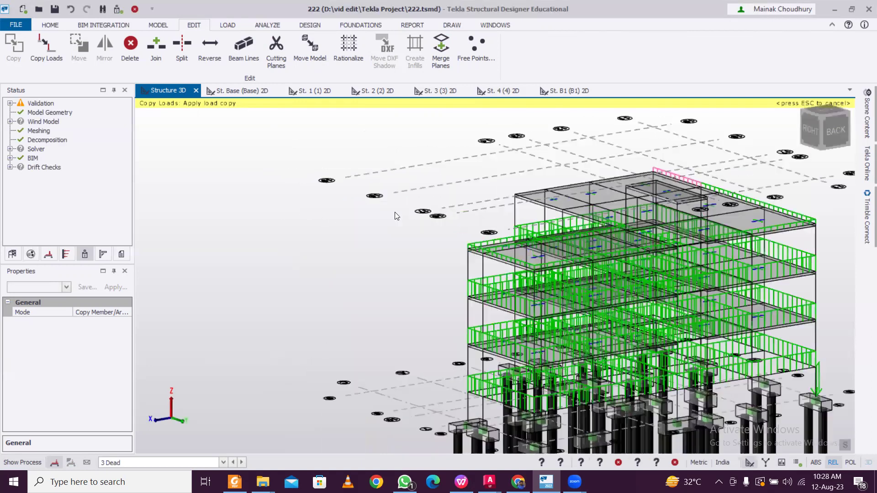
Copy the 3 kN/m parapet load to the front edge beams of the main block at roof level.
shift+middle_drag(620, 211, 571, 224)
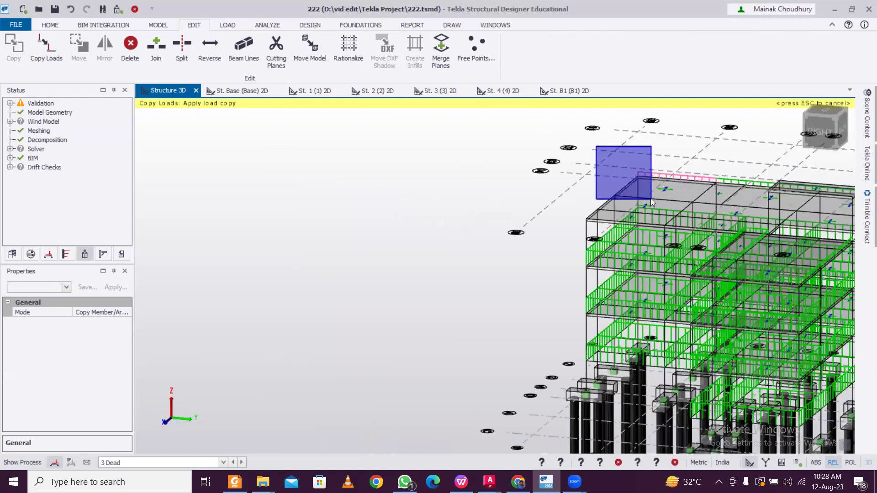
click(601, 209)
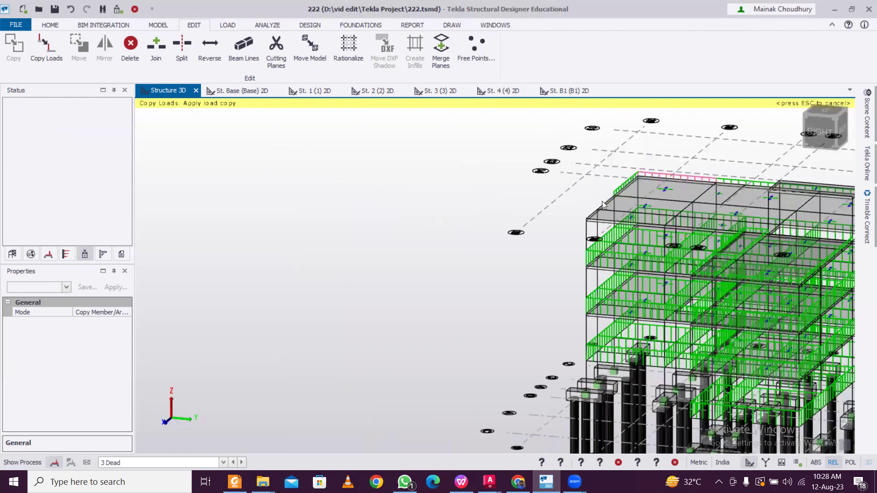
click(626, 228)
Copy the 3 kN/m parapet load to the remaining roof edge beams beside the stair tower at the inner corner.
shift+middle_drag(628, 228, 403, 252)
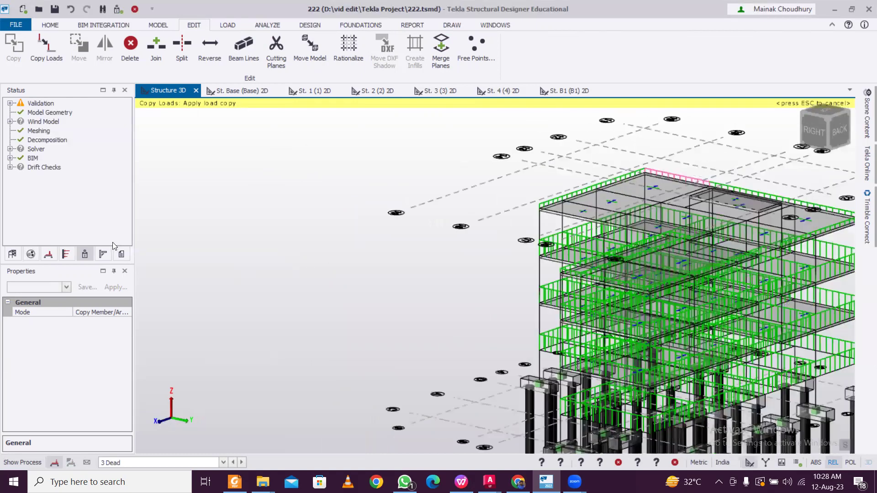
shift+middle_drag(113, 250, 407, 180)
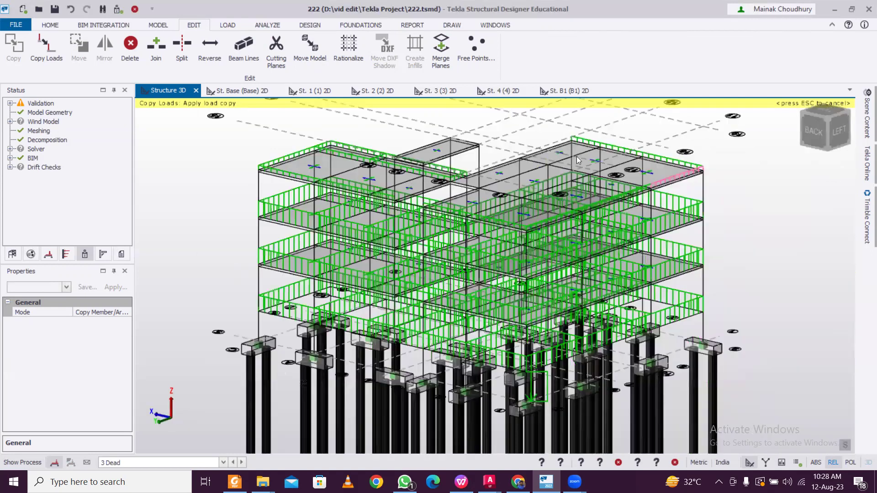
click(529, 164)
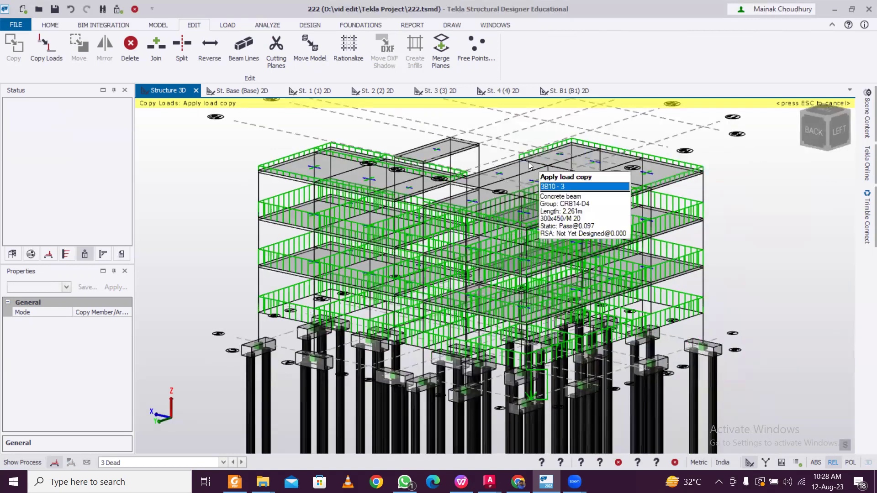
click(512, 163)
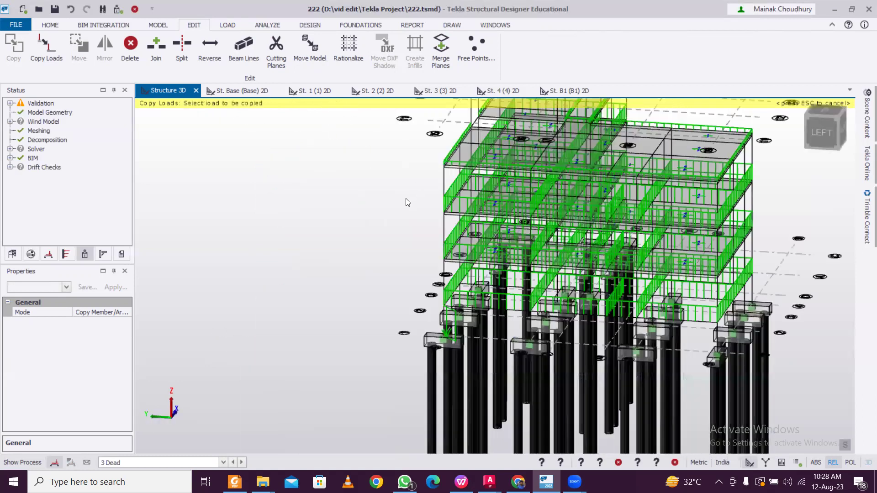
Check the roof parapet loads from all sides and switch the displayed loadcase to 5 Imposed.
right_drag(408, 202, 756, 201)
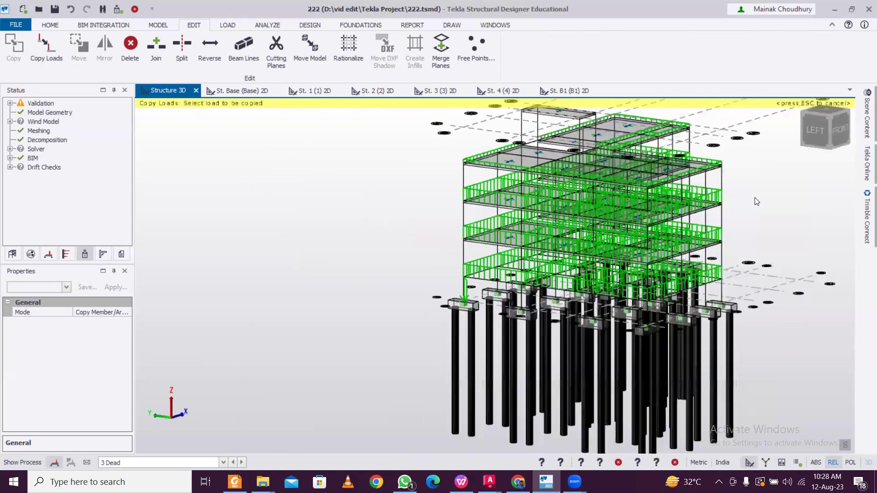
right_drag(603, 209, 417, 193)
right_drag(536, 247, 693, 207)
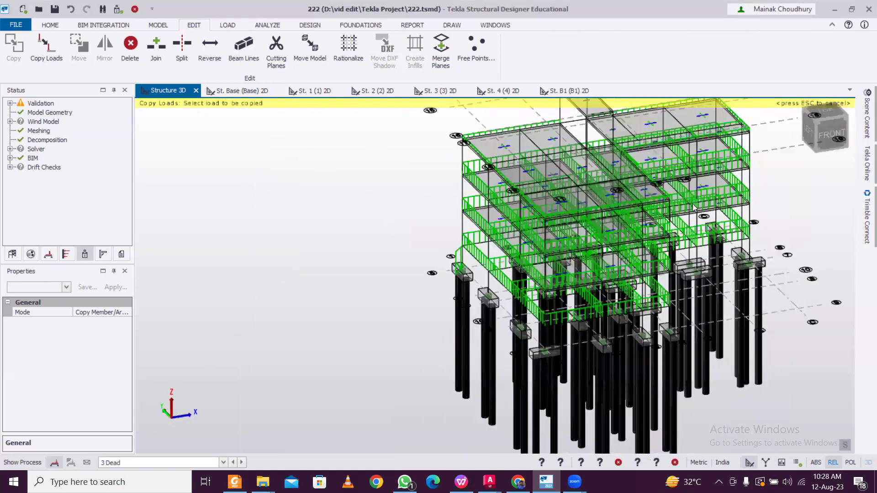
right_drag(428, 212, 363, 204)
right_drag(338, 345, 201, 456)
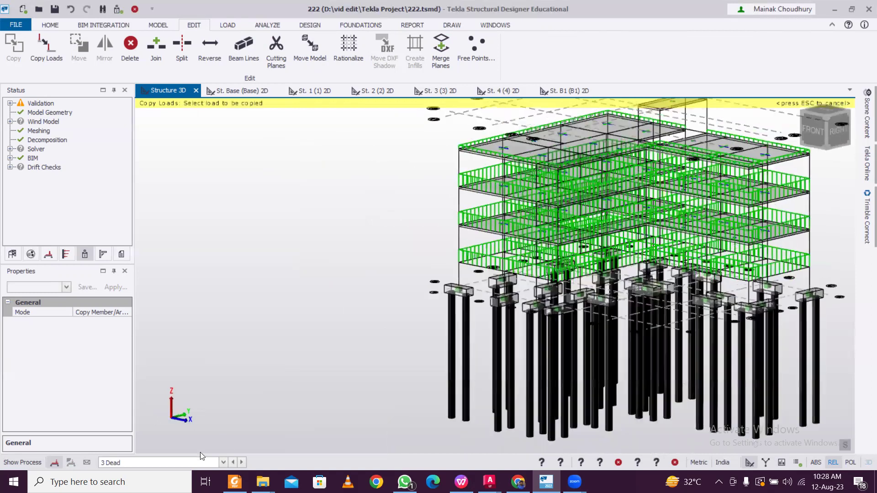
click(206, 442)
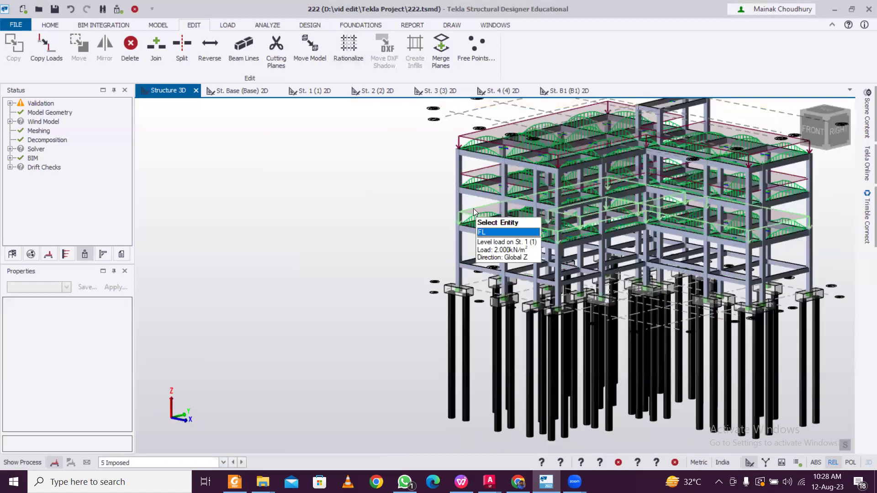
Delete the existing imposed level loads from the two floor levels and the main roof.
click(473, 208)
ctrl+click(474, 171)
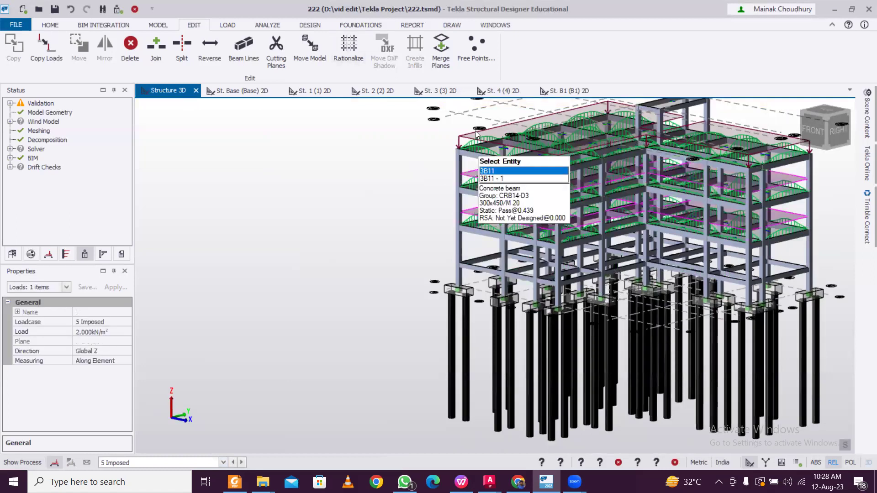
ctrl+click(472, 133)
key(Delete)
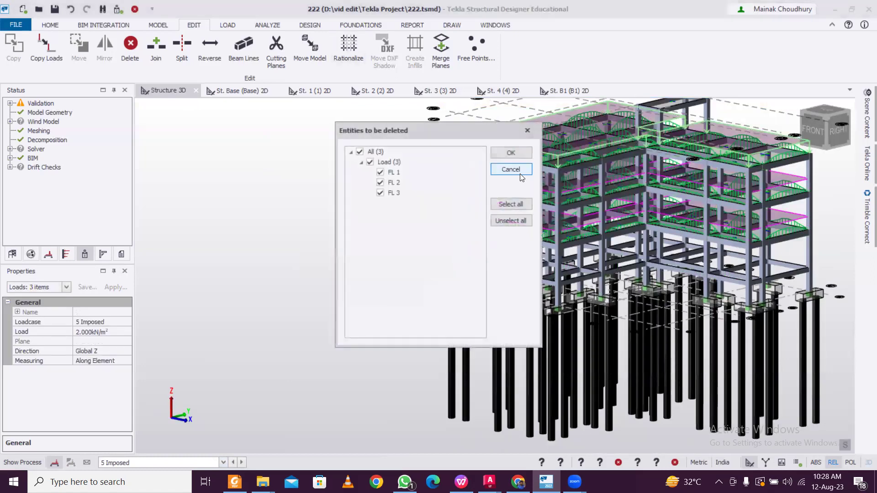
click(511, 153)
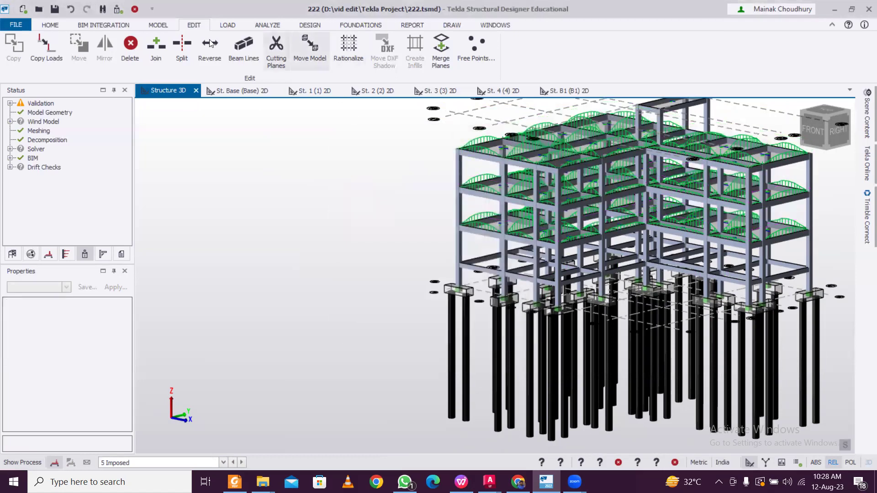
Create a level load of 3 kN/m² in Global Z on the lowest slab level in loadcase 5 Imposed.
click(228, 25)
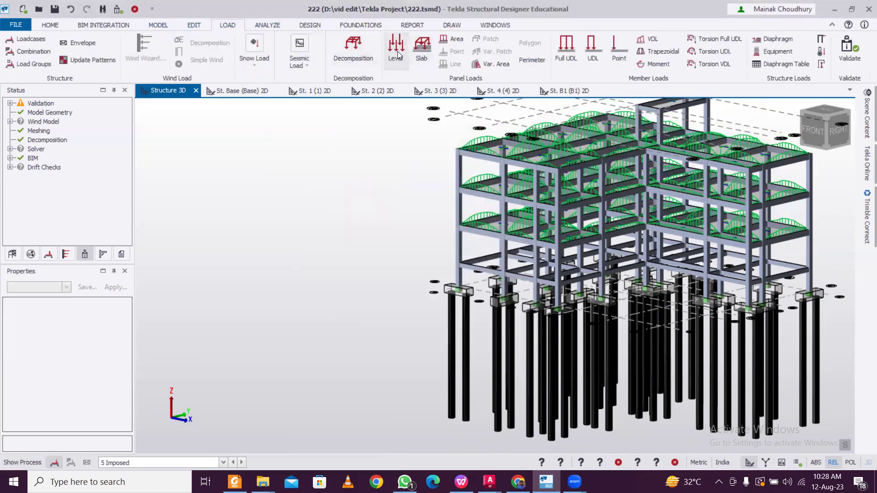
click(398, 51)
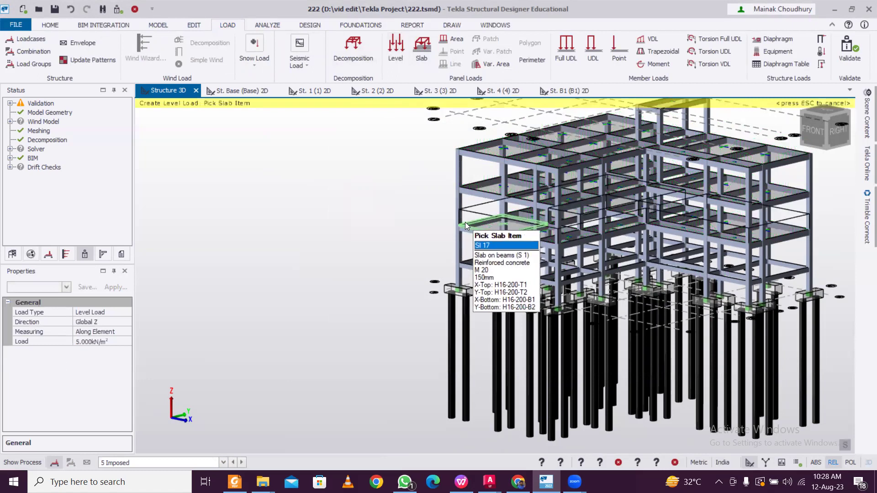
click(103, 341)
text(3)
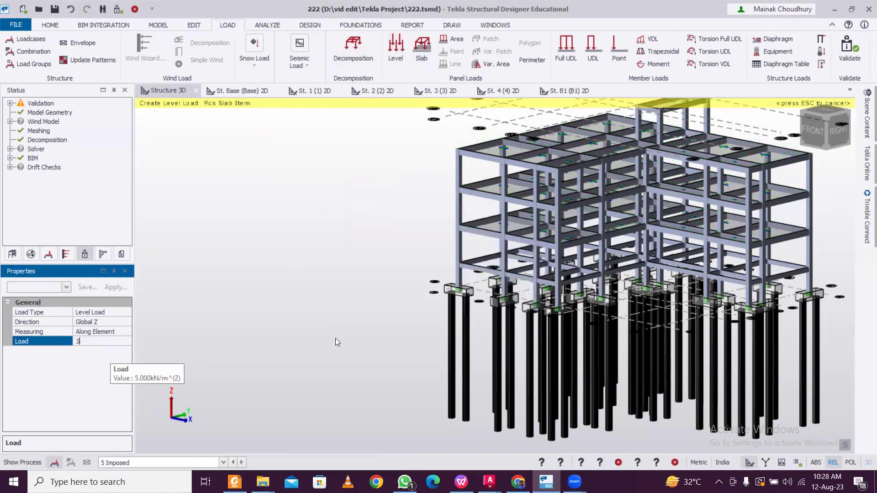
click(492, 230)
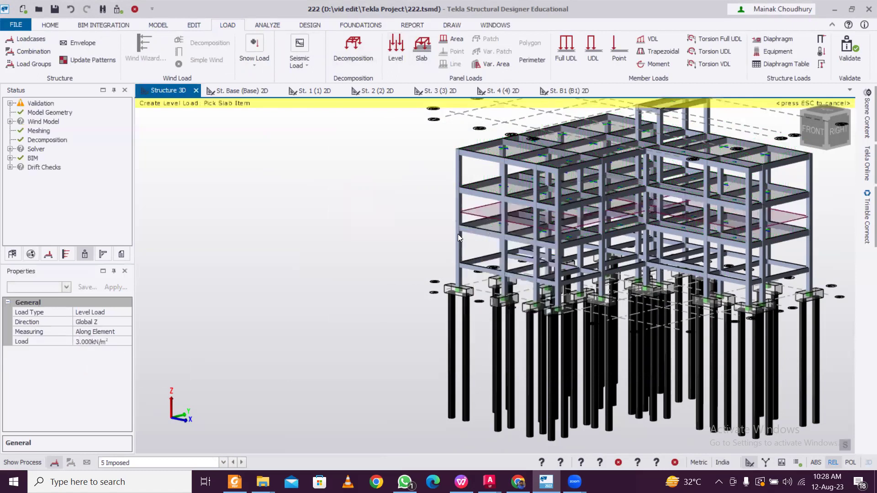
key(Escape)
Copy the 3 kN/m² imposed level load in Copy Member/Area Load mode to the two slab levels above.
click(194, 24)
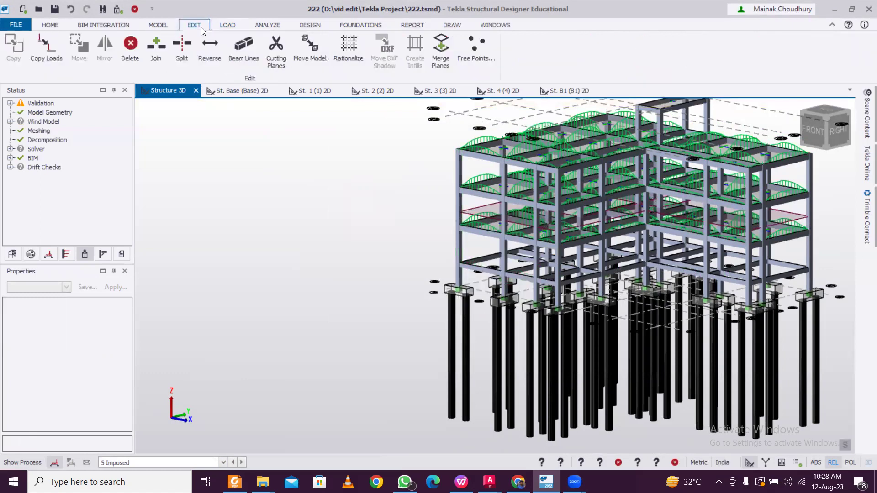
click(48, 54)
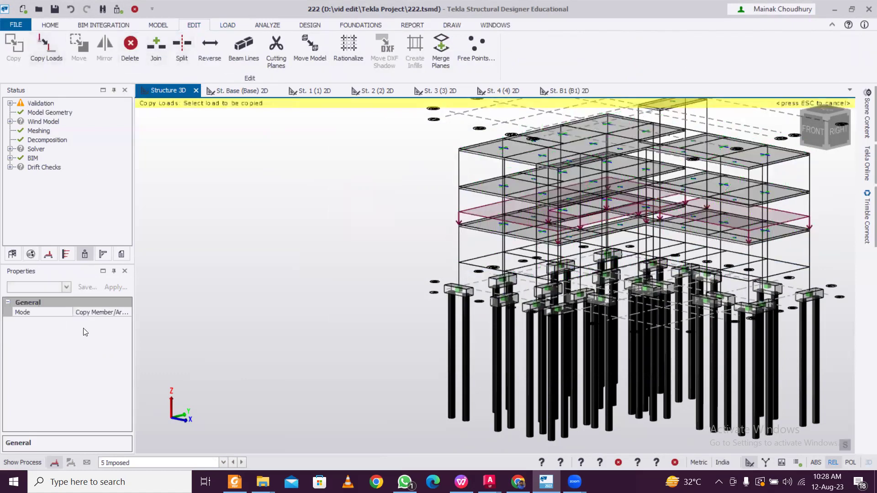
click(480, 221)
mouse_move(478, 195)
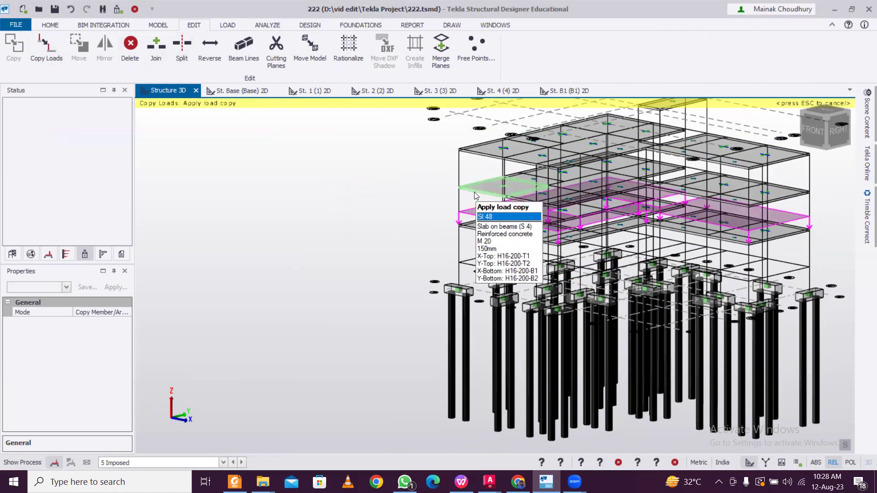
click(480, 154)
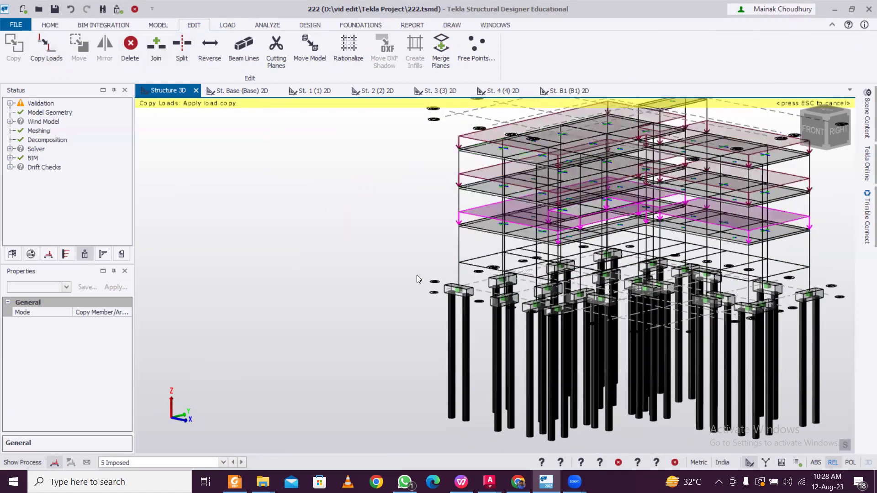
scroll(362, 263, down, 1)
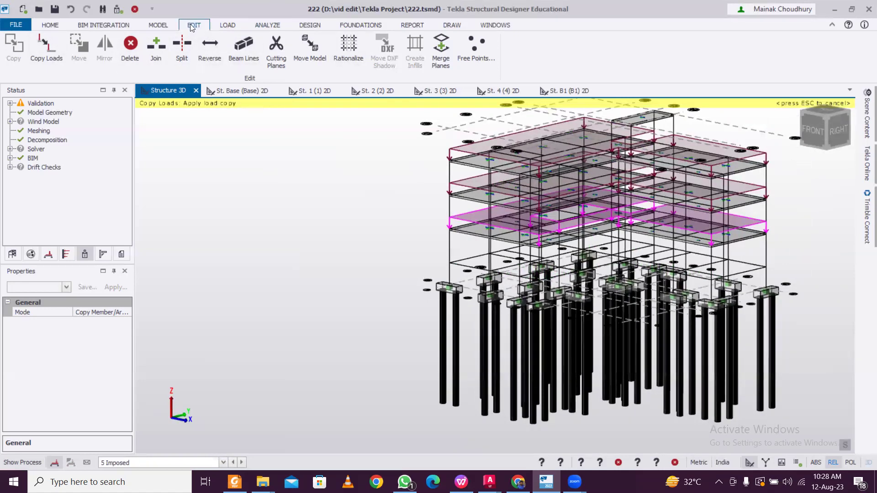
click(228, 25)
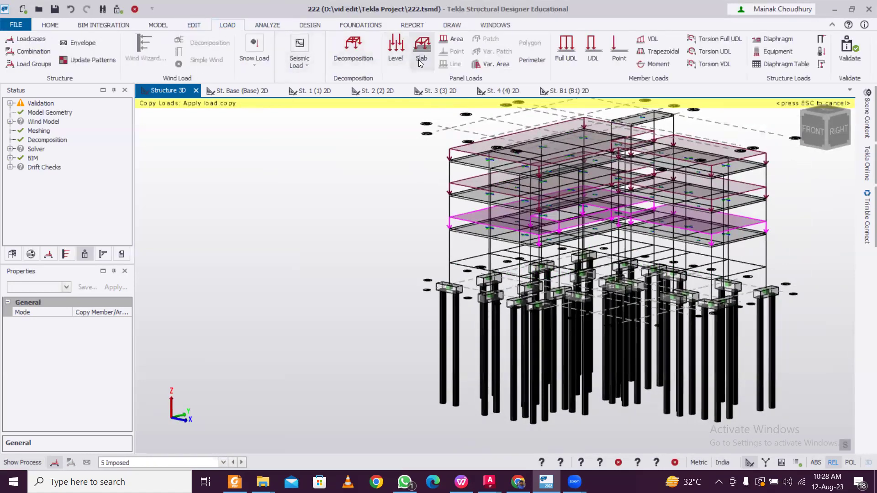
key(Escape)
right_drag(222, 235, 208, 248)
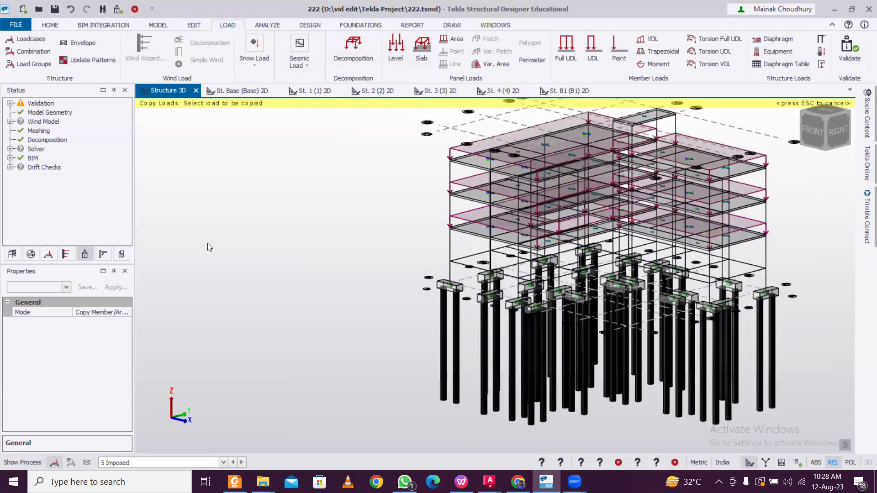
right_click(208, 247)
click(285, 254)
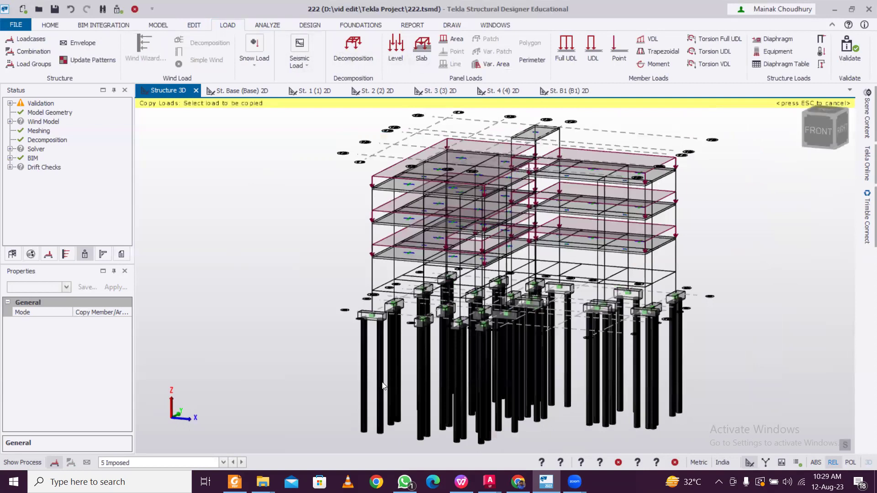
key(alt+Tab)
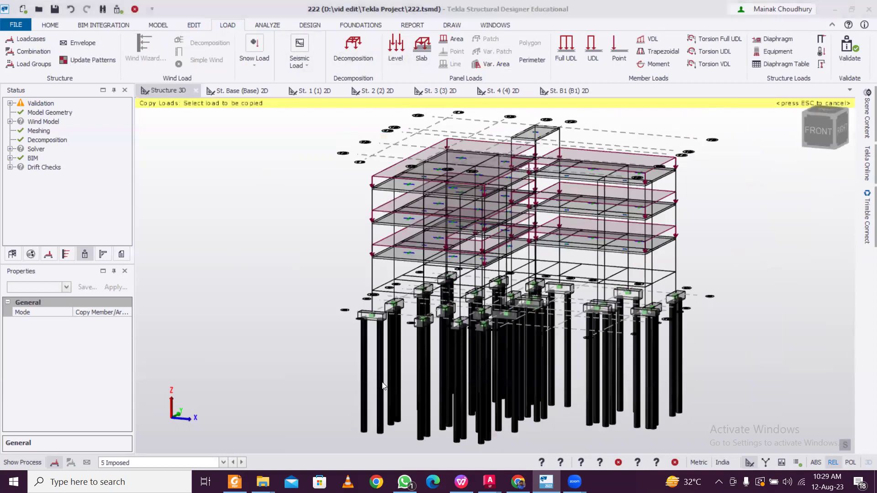